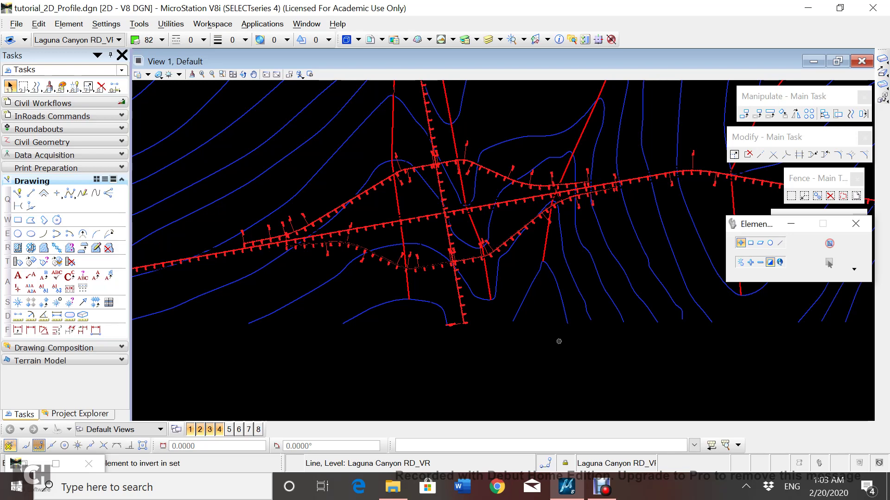
Review the plan drawing and the list of levels defined in tutorial_2D_Profile.dgn
scroll(610, 200, down, 4)
middle_drag(552, 140, 458, 239)
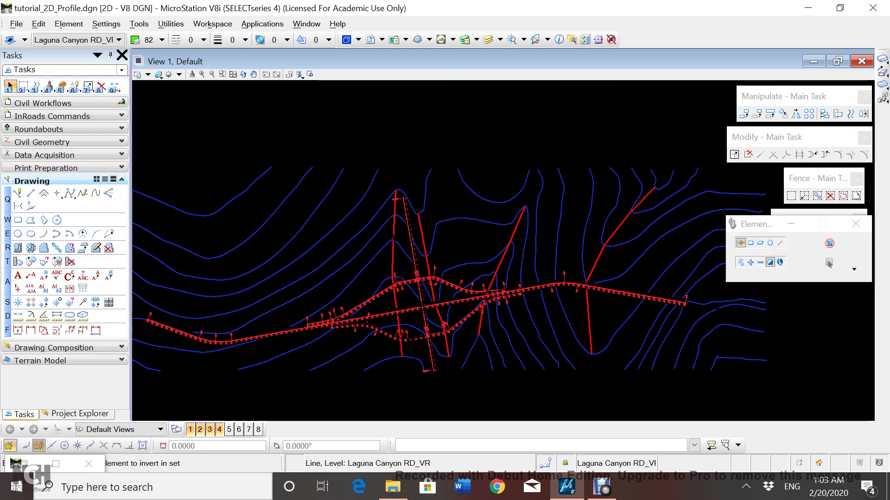
click(464, 39)
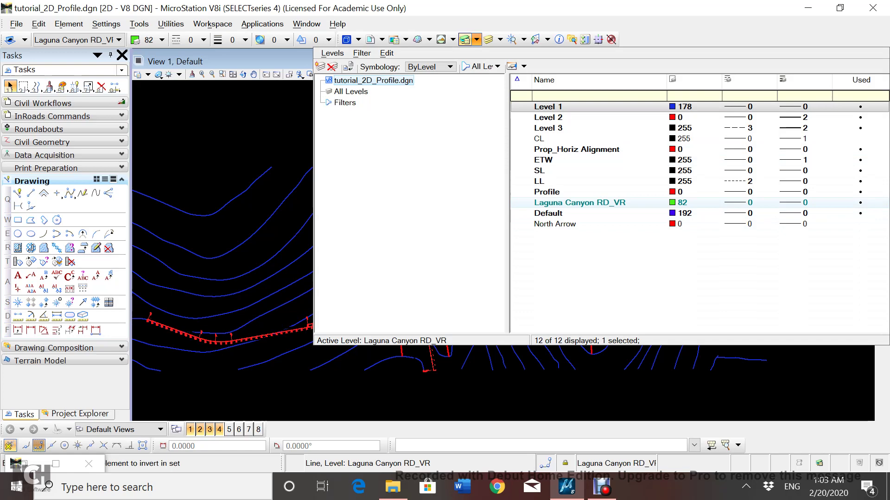
key(Escape)
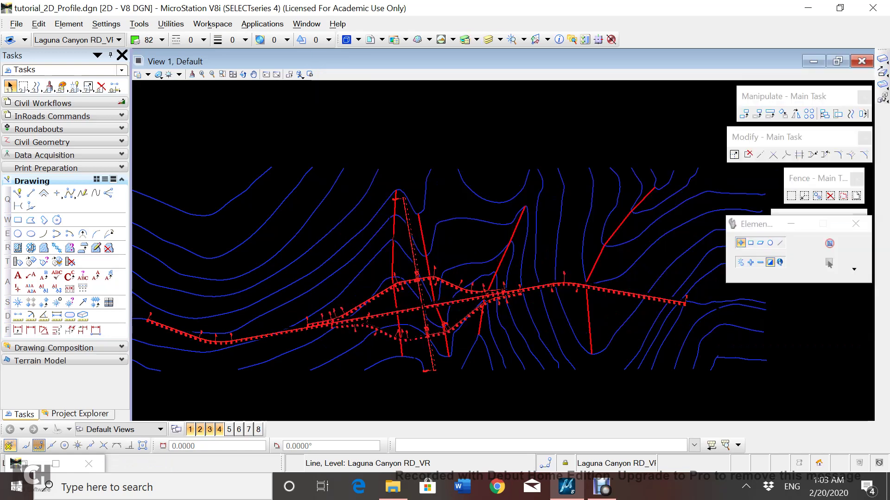
Examine the Laguna Canyon Road profile grid, including the ground line and green reference line near station 10+00
scroll(563, 145, down, 5)
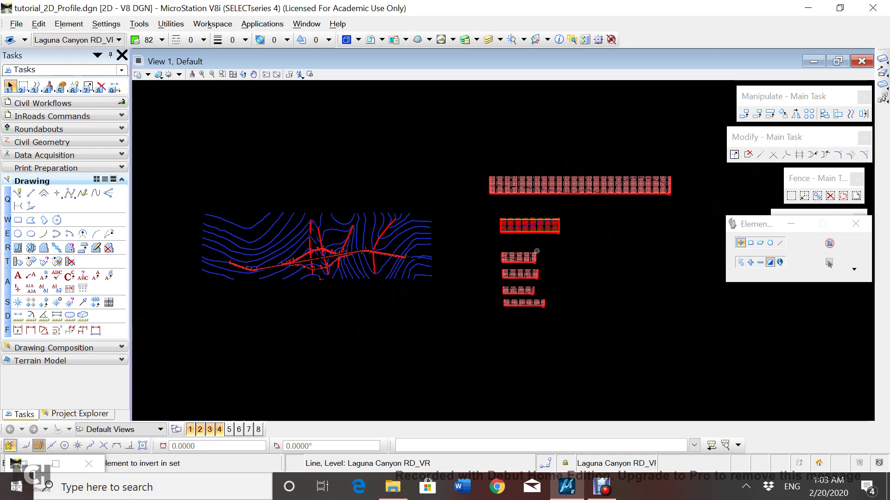
scroll(536, 207, up, 3)
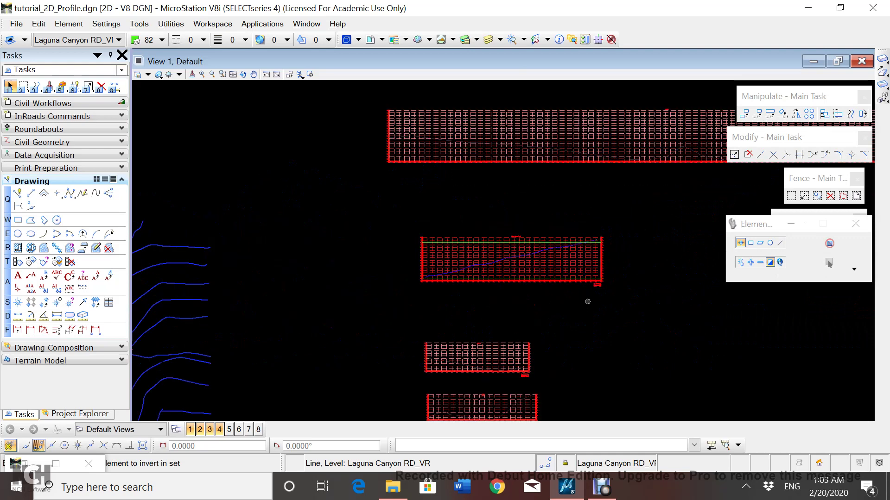
scroll(461, 310, up, 1)
middle_drag(515, 281, 404, 311)
scroll(413, 311, up, 1)
middle_drag(202, 290, 215, 310)
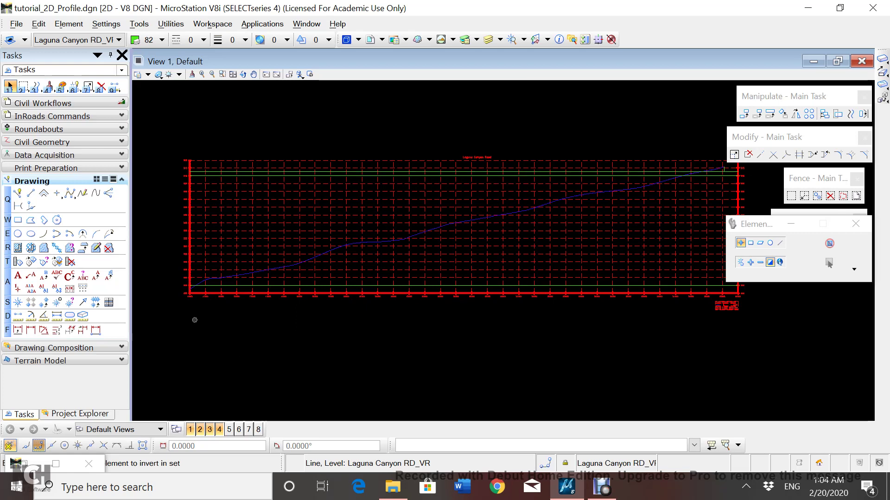
scroll(181, 300, up, 2)
scroll(195, 347, up, 2)
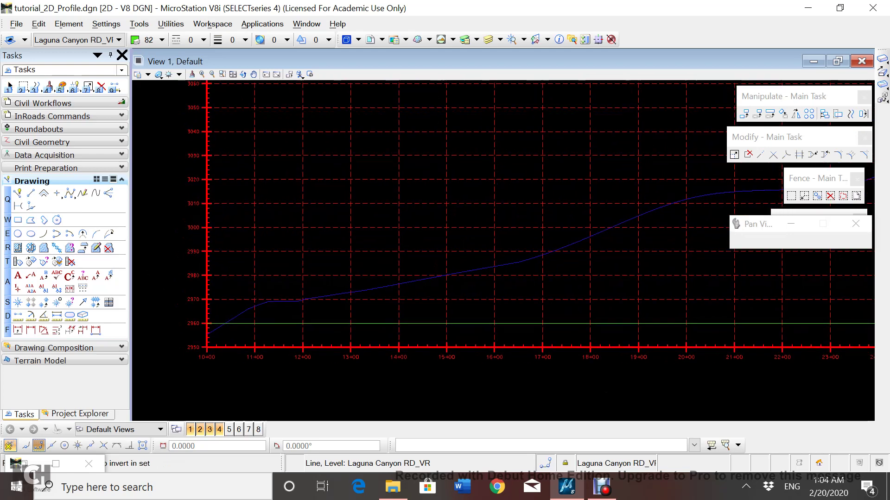
scroll(195, 347, up, 2)
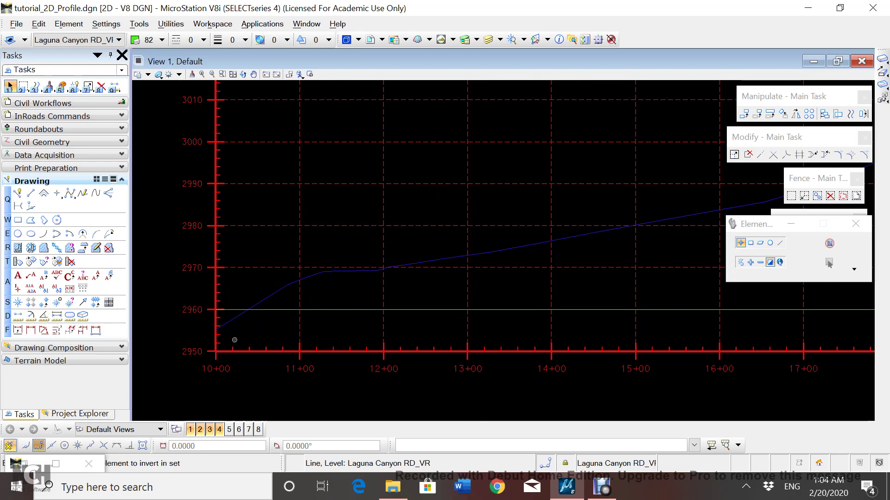
scroll(231, 368, up, 3)
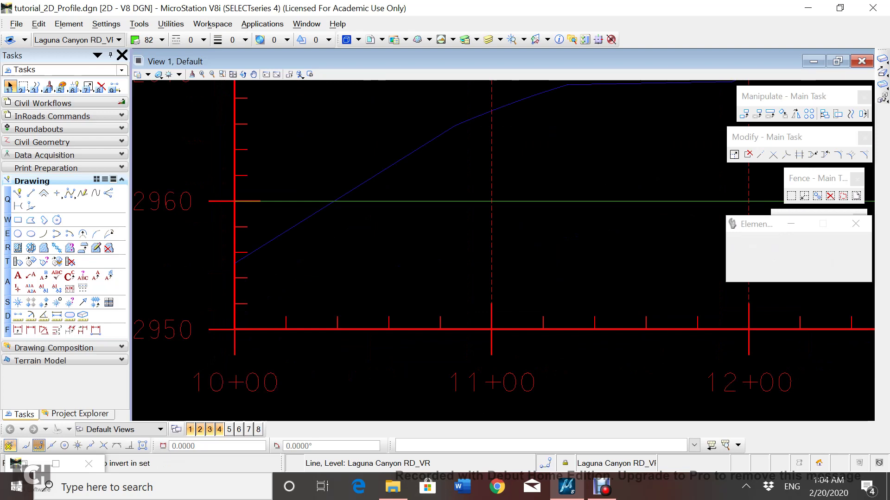
middle_drag(232, 368, 294, 396)
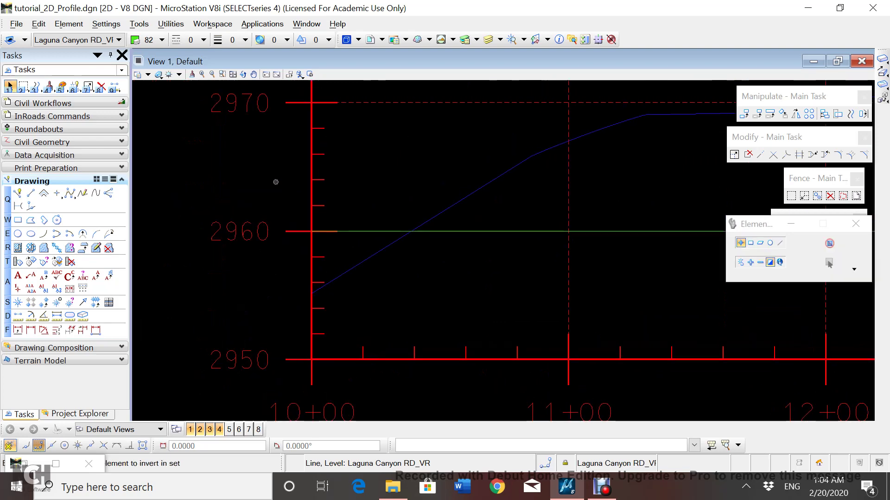
scroll(275, 182, down, 2)
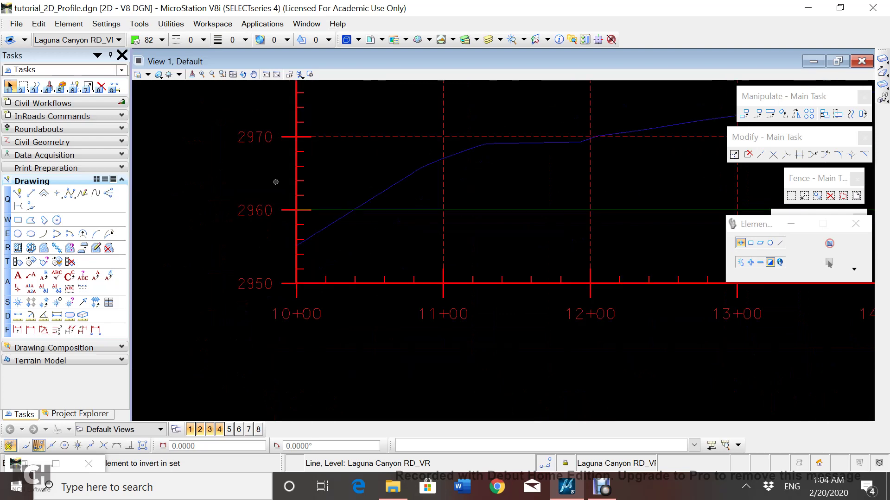
scroll(304, 173, down, 1)
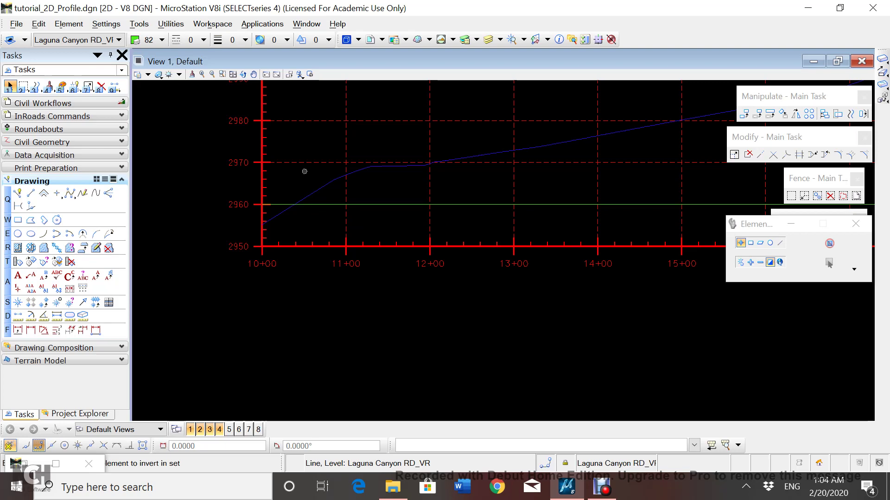
Copy the green line at elevation 2960 parallel upward by a distance of 45.8 with Copy Parallel
scroll(265, 205, up, 3)
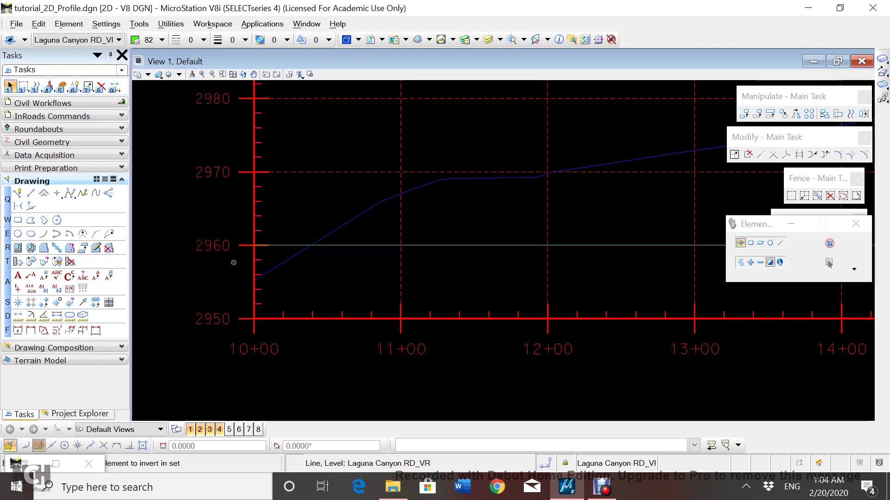
click(851, 113)
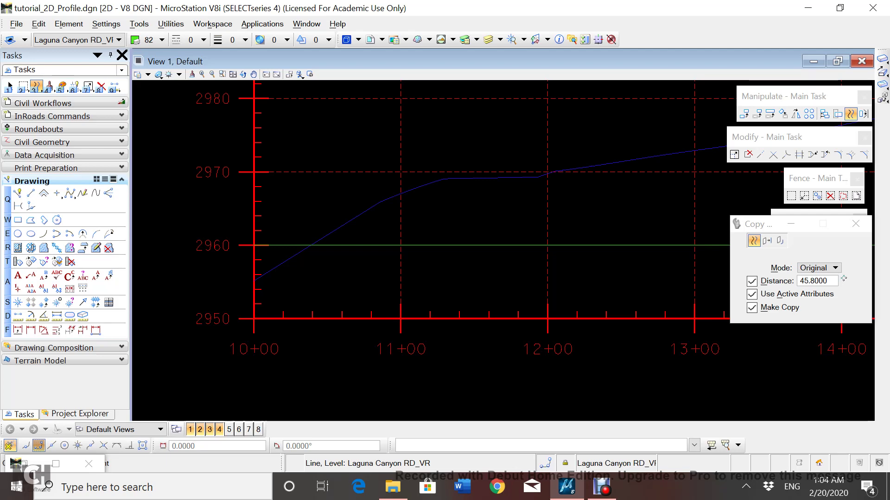
click(375, 248)
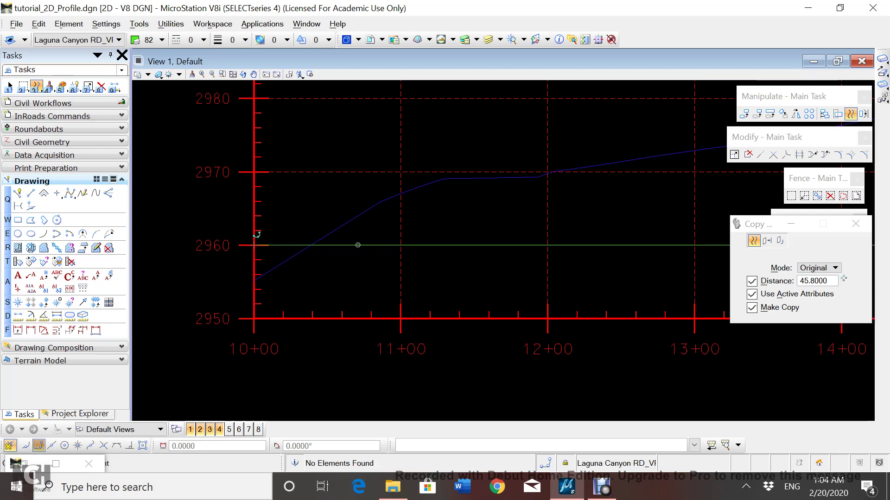
click(330, 247)
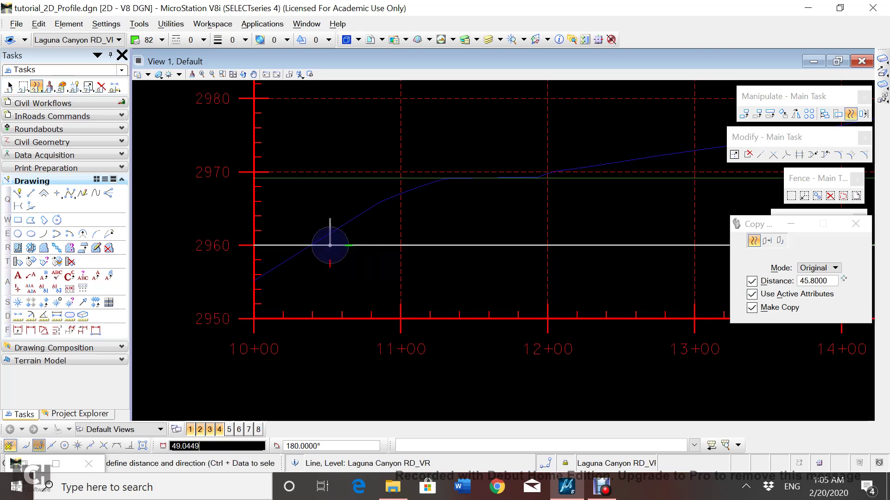
click(330, 200)
right_click(336, 270)
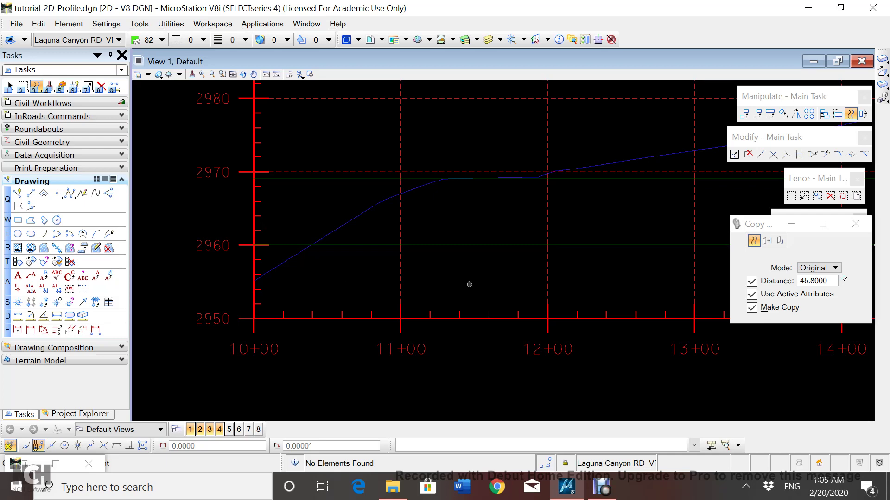
scroll(533, 284, down, 4)
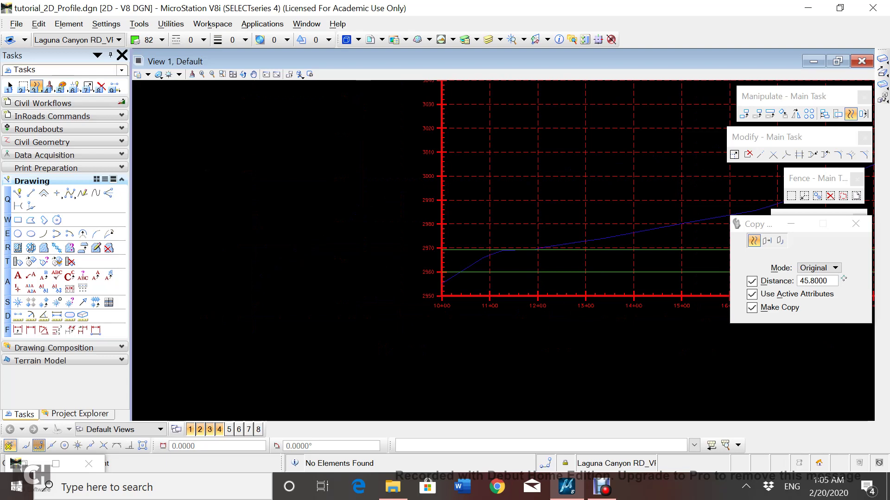
key(Escape)
Check the scale legend of the Laguna Canyon Road profile for its vertical and horizontal scaling factors
scroll(532, 313, down, 4)
scroll(586, 294, up, 12)
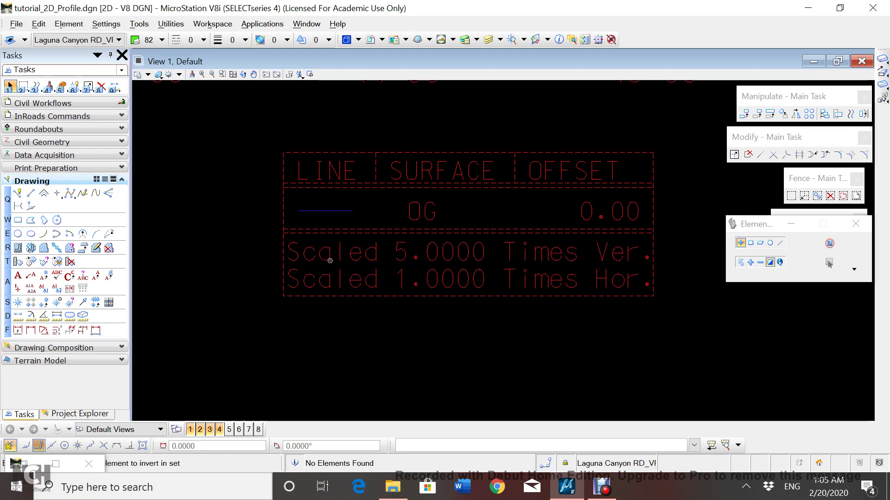
scroll(301, 263, down, 5)
middle_drag(302, 263, 681, 280)
middle_drag(301, 296, 719, 282)
middle_drag(292, 316, 577, 314)
scroll(576, 313, down, 1)
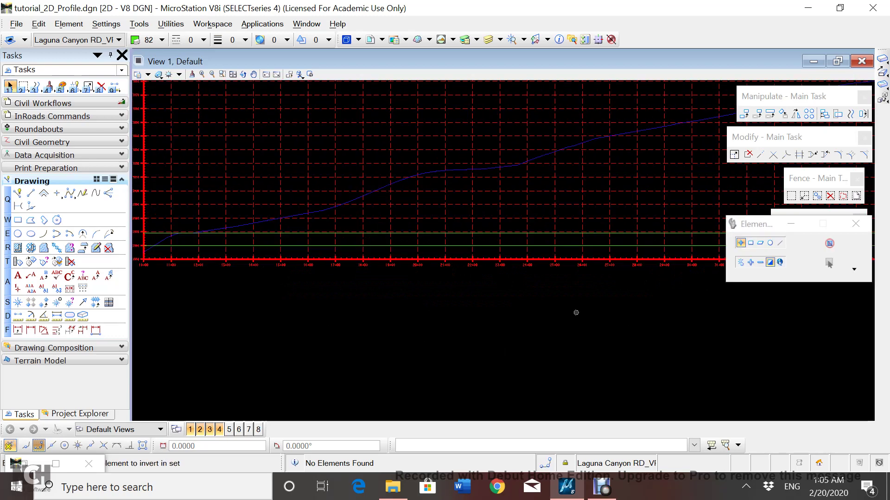
middle_drag(261, 304, 404, 363)
scroll(405, 363, down, 1)
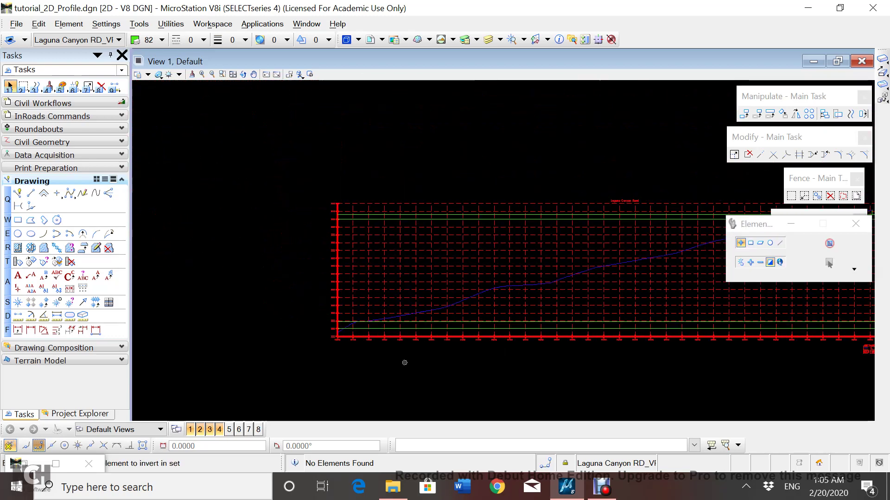
Examine the green construction lines around elevation 3100 and the short vertical line at the ground line's end
scroll(340, 211, up, 5)
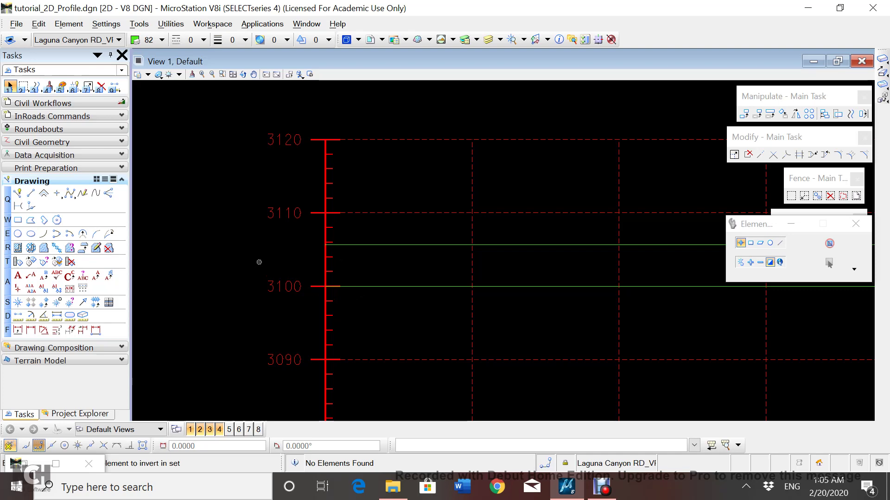
scroll(550, 314, down, 3)
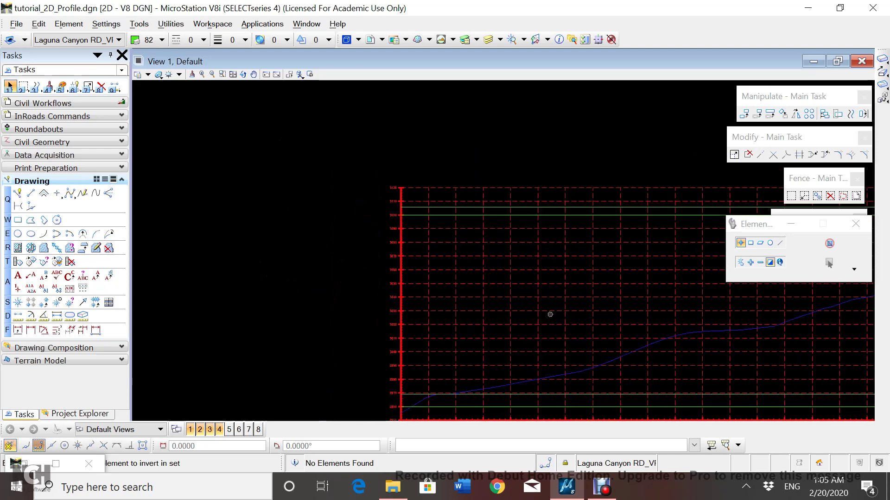
scroll(435, 384, up, 1)
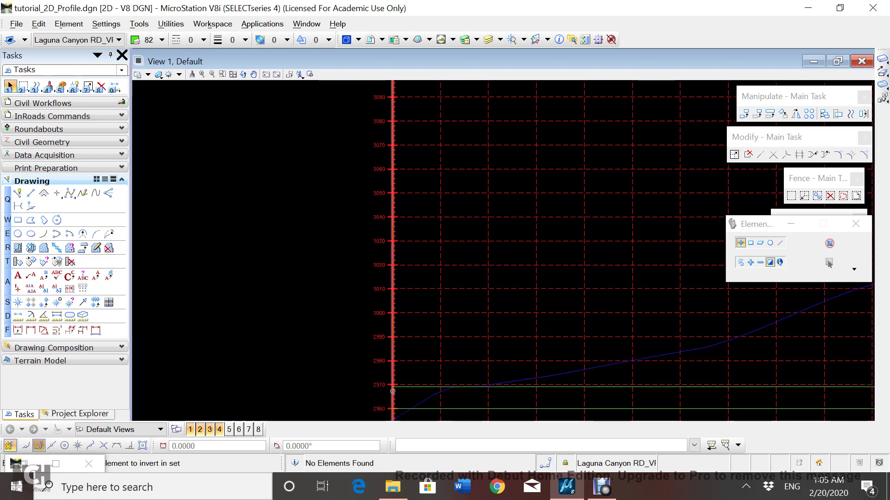
scroll(391, 387, down, 2)
middle_drag(666, 362, 363, 366)
scroll(637, 283, up, 2)
scroll(566, 323, up, 2)
scroll(518, 324, up, 3)
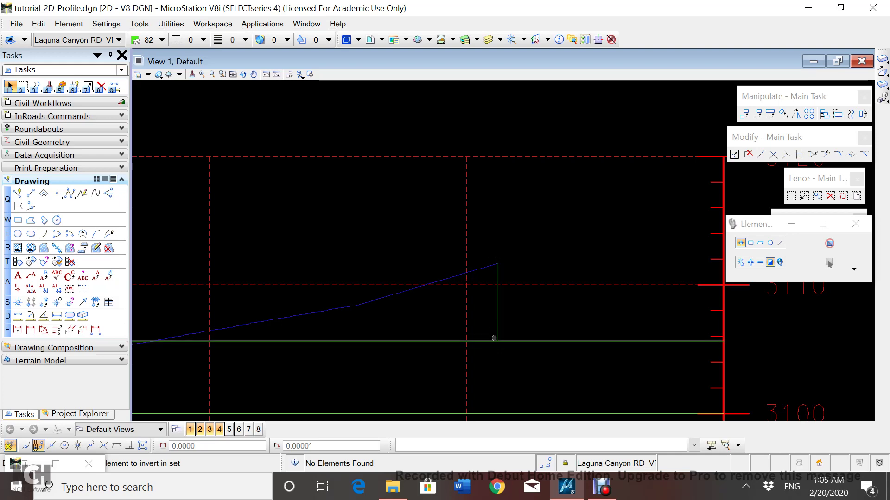
scroll(495, 348, down, 3)
middle_drag(495, 347, 675, 298)
scroll(675, 298, down, 3)
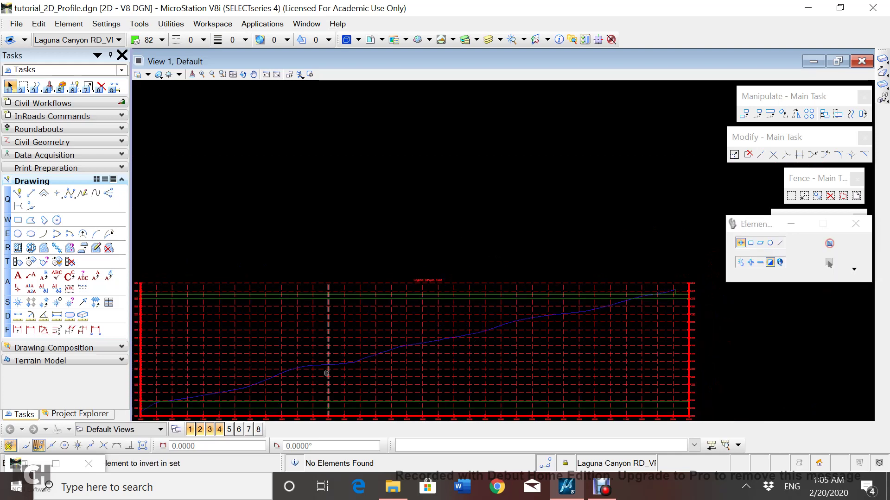
middle_drag(262, 354, 382, 258)
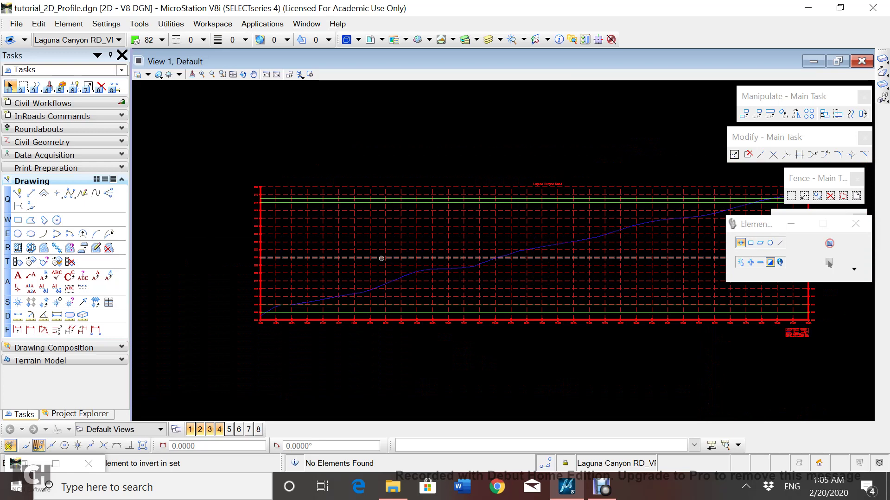
Draw a line from the copied line's start at station 10+00 to the vertical line's foot on the upper construction line
click(31, 194)
scroll(276, 297, up, 5)
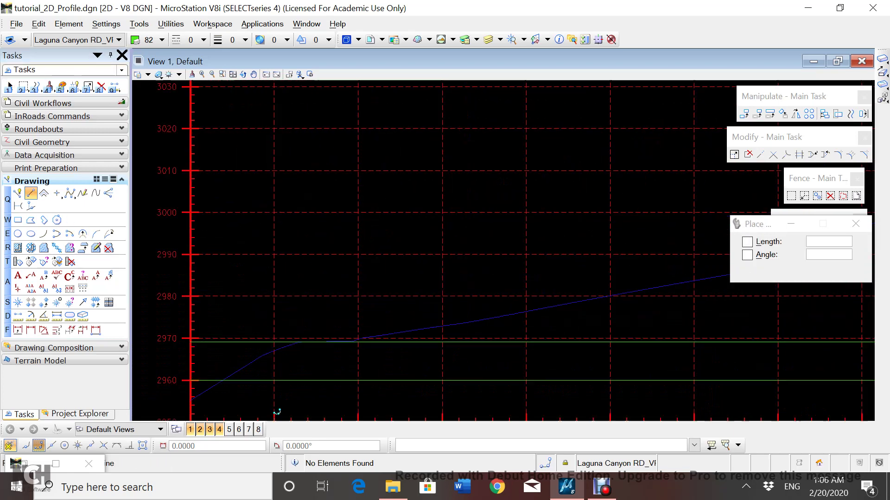
scroll(194, 345, up, 3)
click(184, 319)
scroll(567, 354, down, 3)
scroll(495, 333, down, 6)
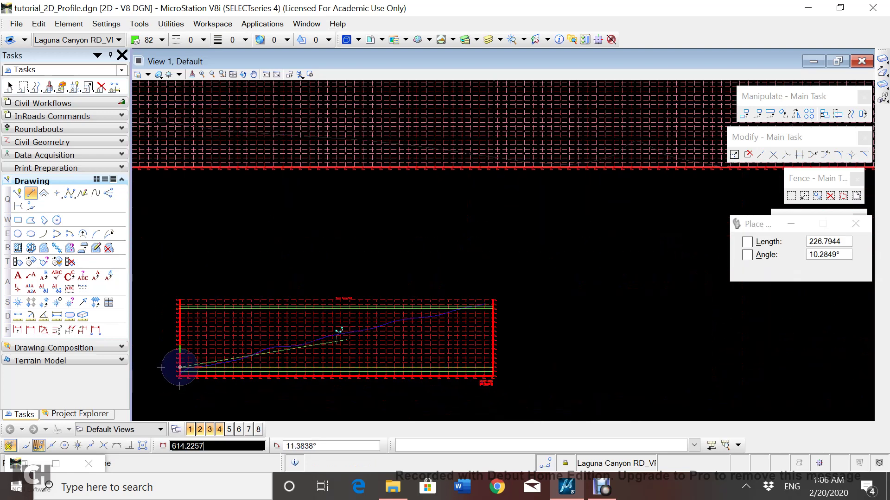
scroll(514, 311, up, 5)
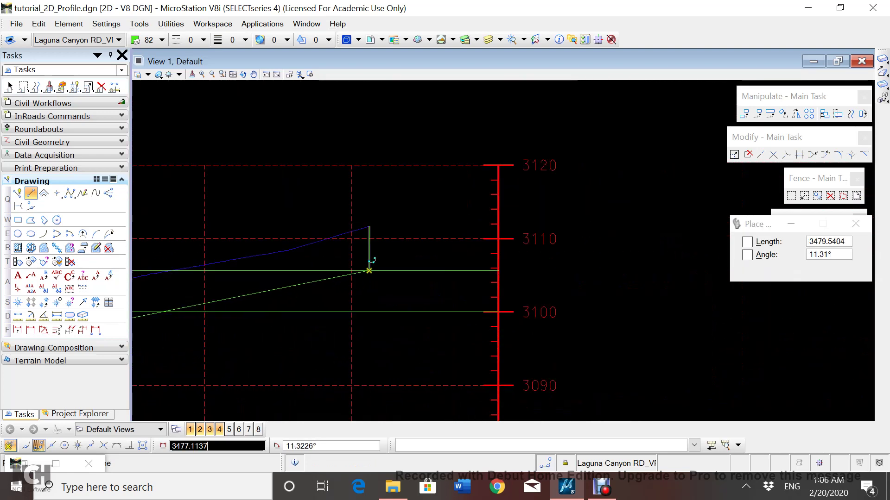
click(369, 270)
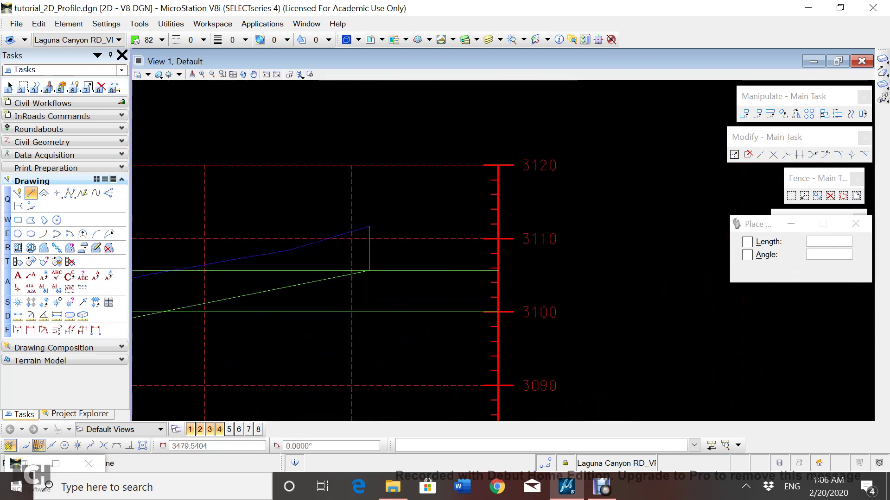
key(Escape)
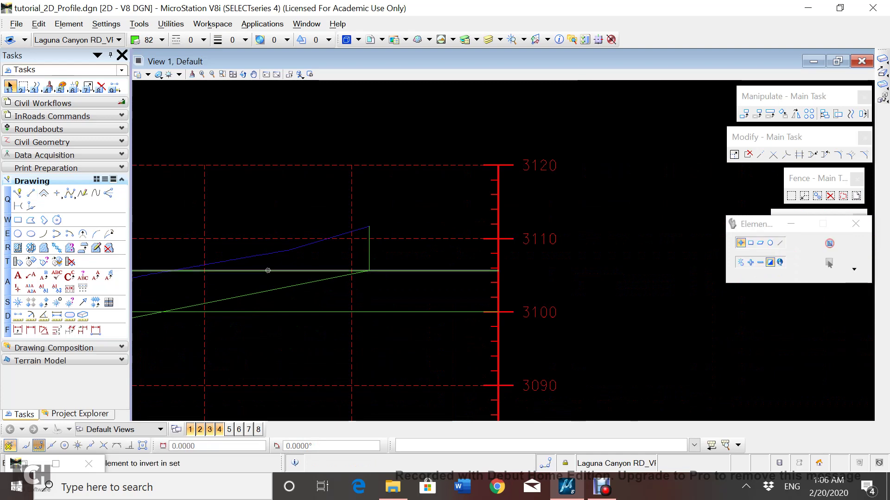
Delete the four horizontal green construction lines and the short vertical one, keeping the sloped line across the profile
click(370, 312)
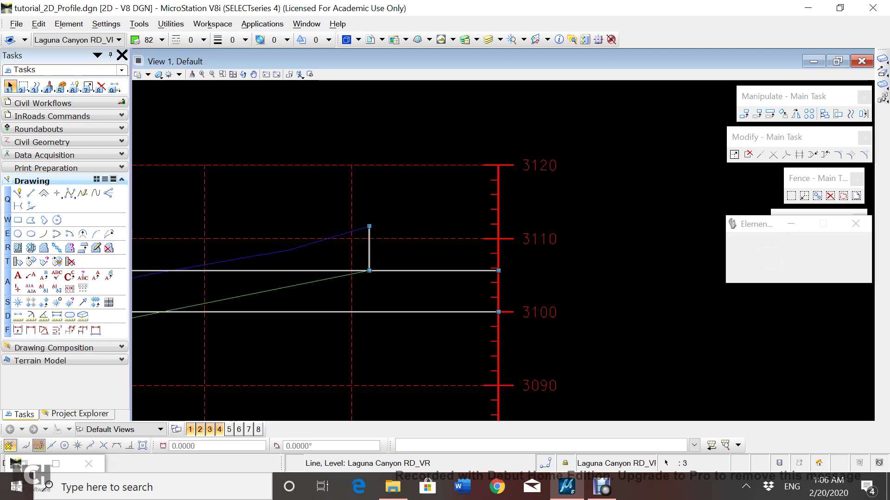
scroll(352, 297, down, 5)
middle_drag(352, 297, 607, 144)
middle_drag(254, 300, 508, 291)
scroll(323, 211, up, 5)
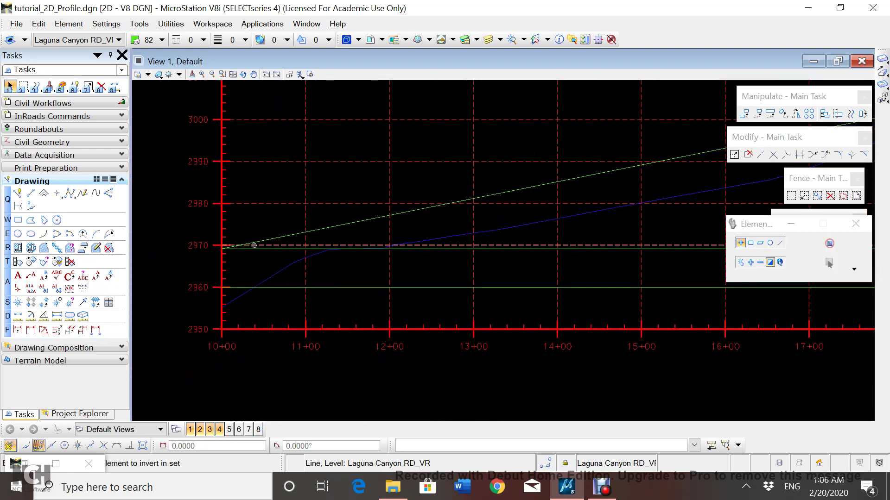
click(262, 249)
click(283, 288)
key(Delete)
scroll(410, 301, down, 5)
middle_drag(469, 288, 313, 321)
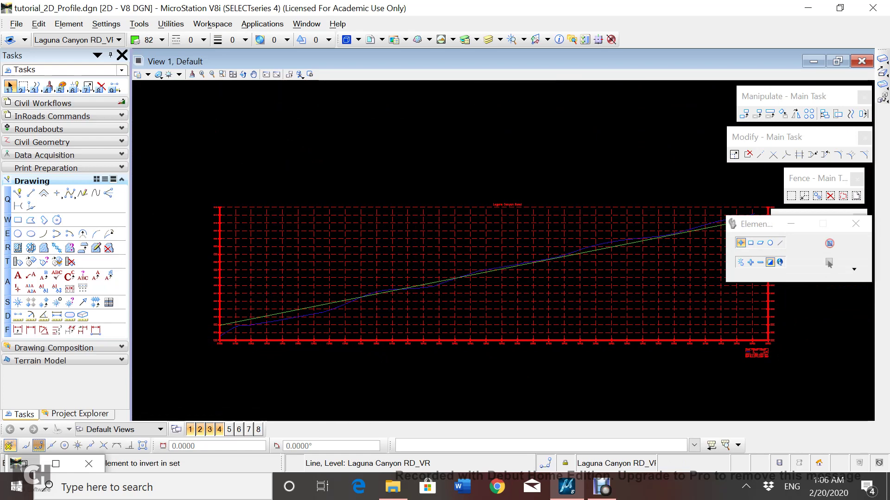
Restore the InRoads window and open the terrain surface OG.dtm from the Master Files folder
click(24, 464)
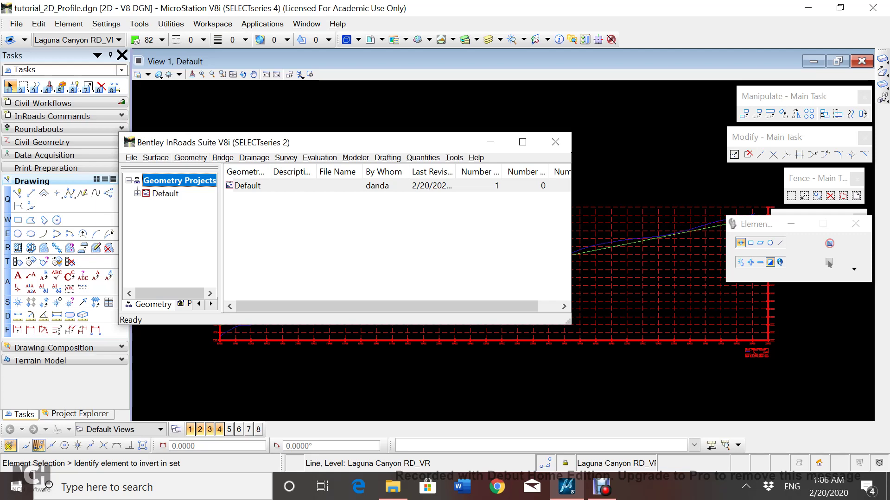
click(132, 157)
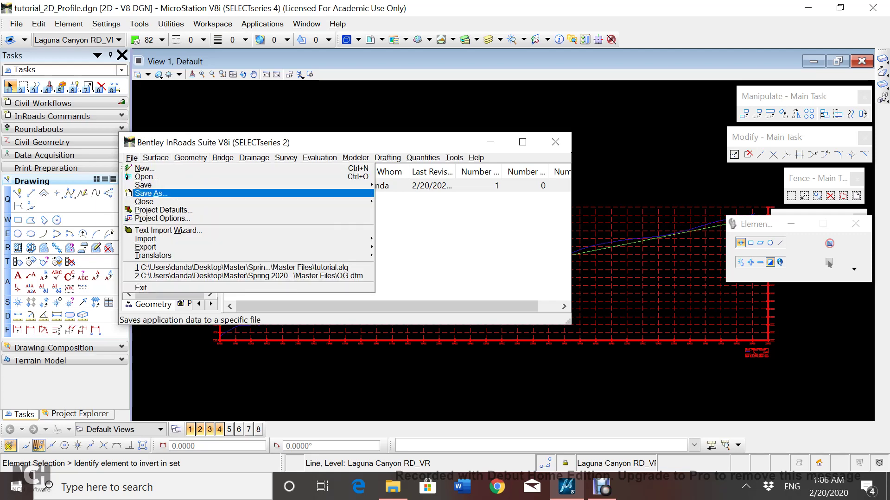
click(146, 177)
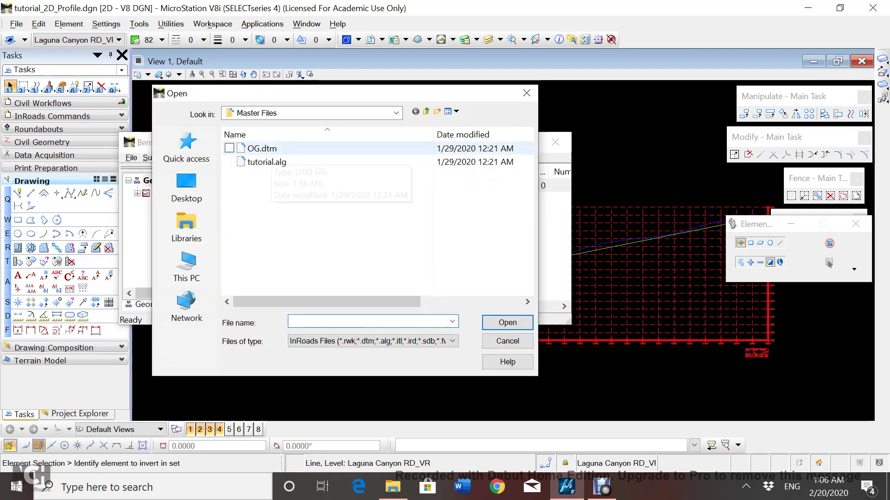
click(263, 149)
click(507, 323)
click(266, 162)
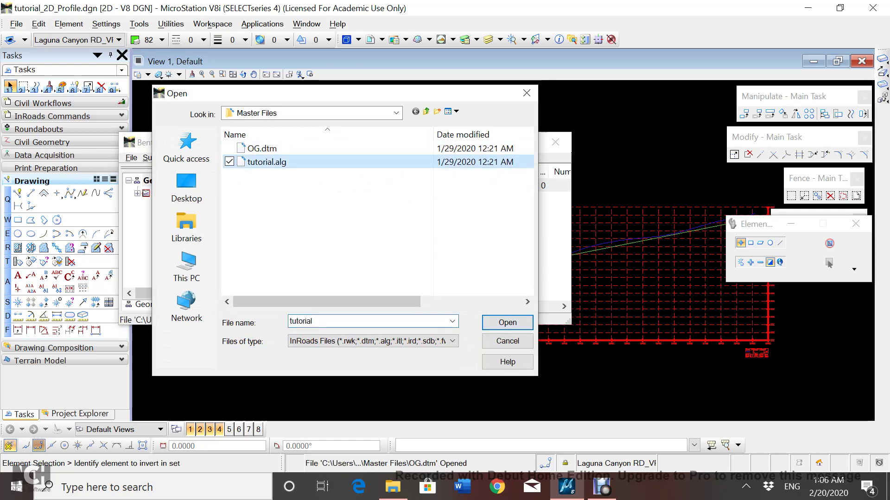
click(508, 341)
Open the geometry project file tutorial.alg from the Master Files folder
click(131, 158)
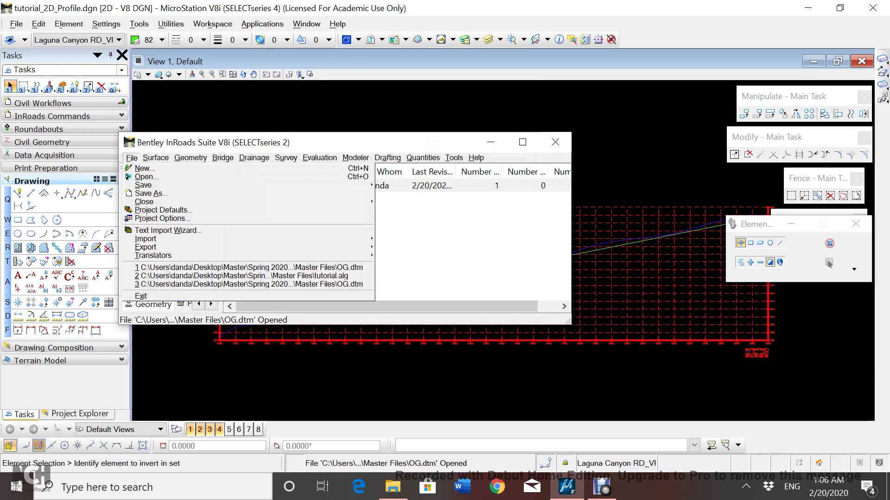
click(147, 177)
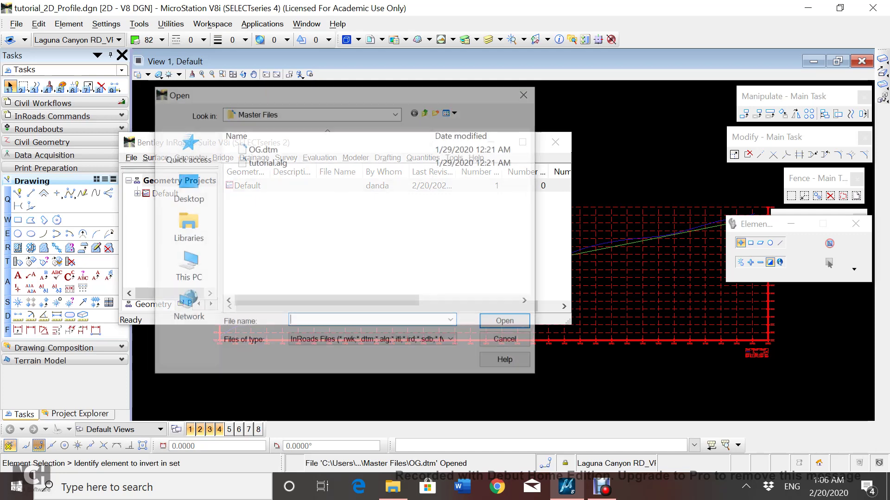
click(266, 162)
key(Return)
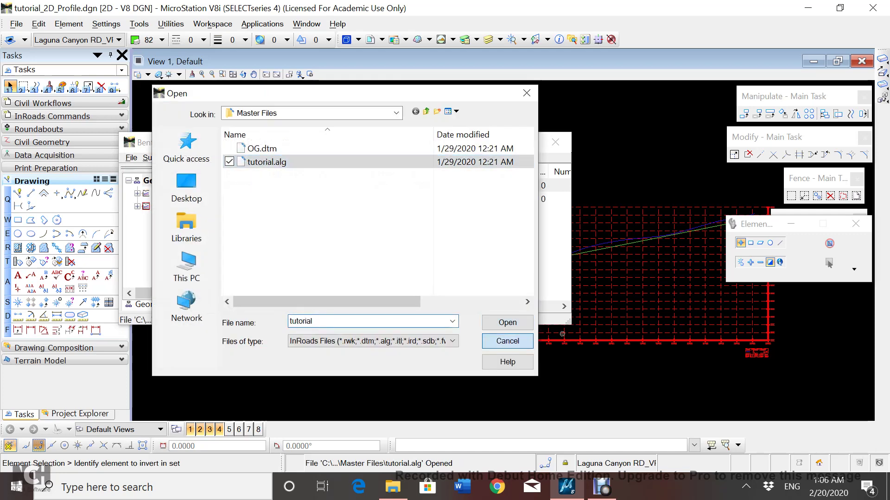
Make Laguna Canyon Road the active horizontal alignment in the tutorial geometry project
click(138, 207)
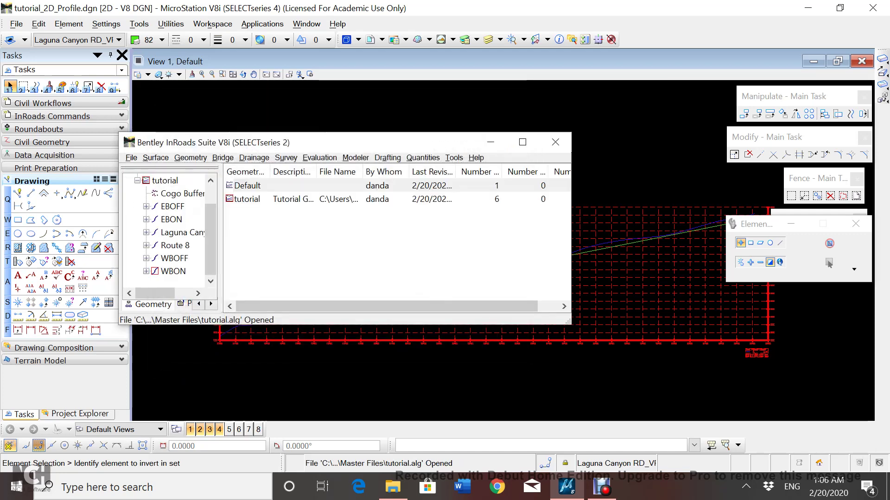
click(167, 232)
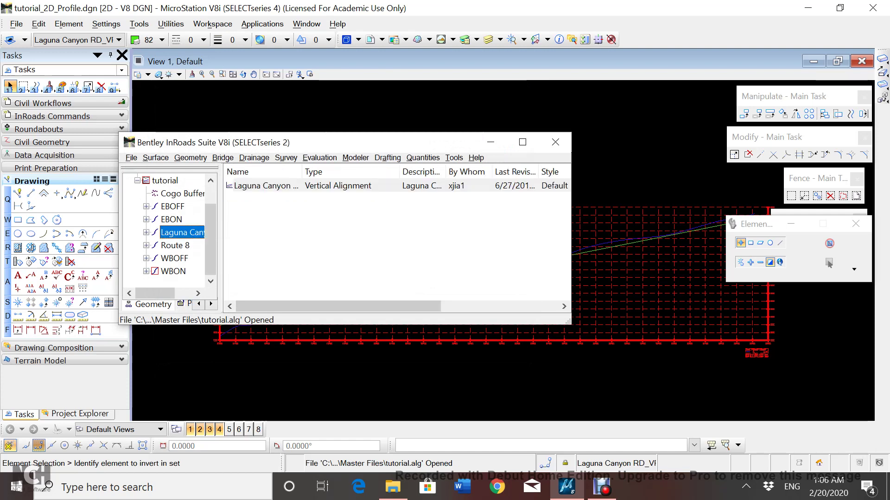
right_click(170, 232)
click(209, 239)
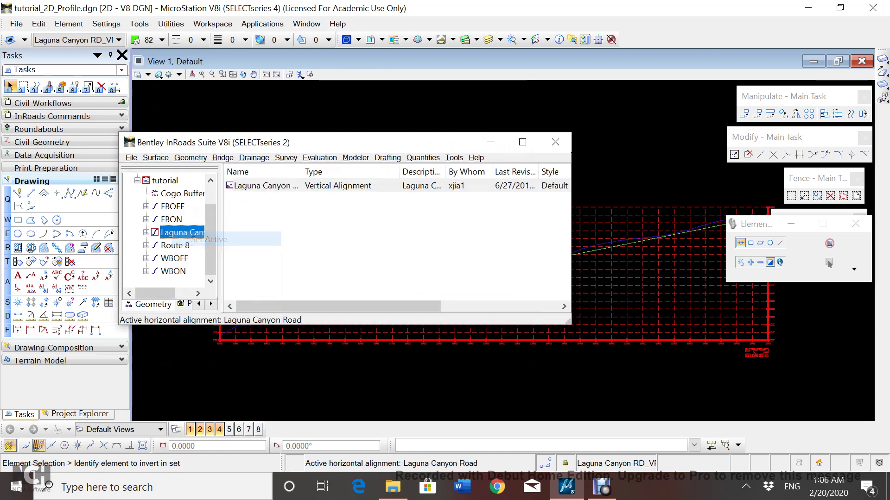
Set up a geometry import from graphics with type Vertical Alignment and the name Laguna Canyon Rd
click(132, 157)
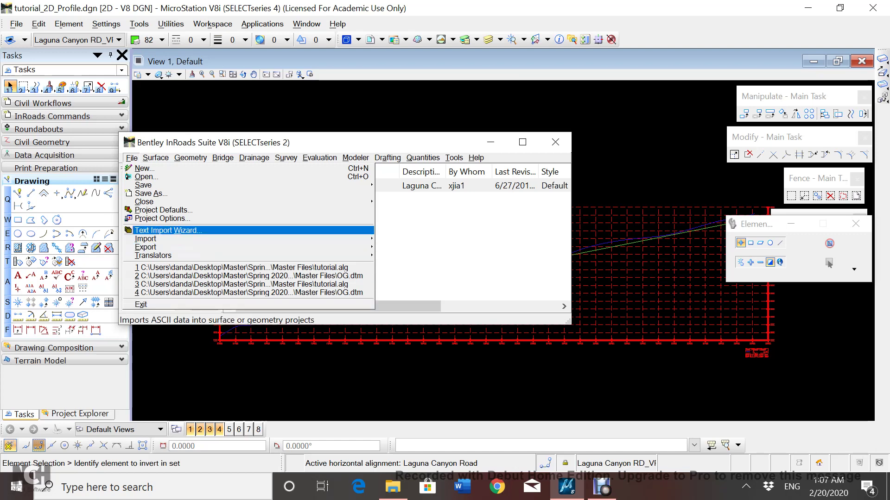
mouse_move(186, 239)
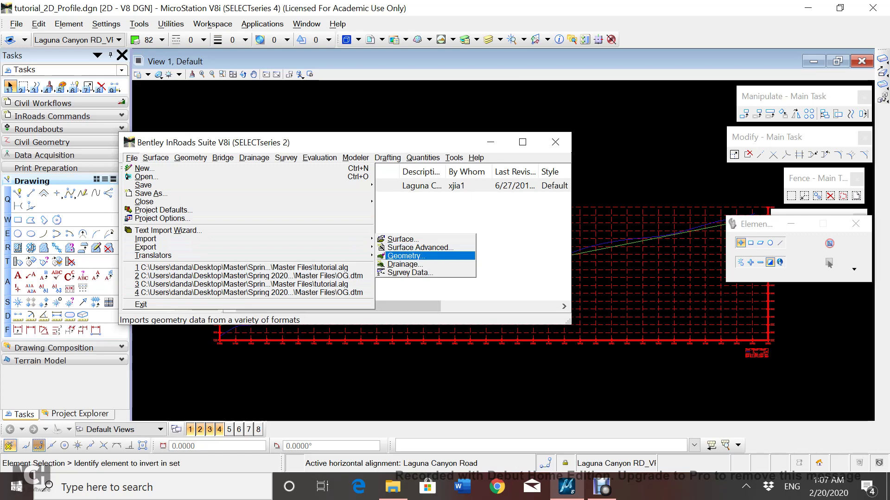
click(404, 256)
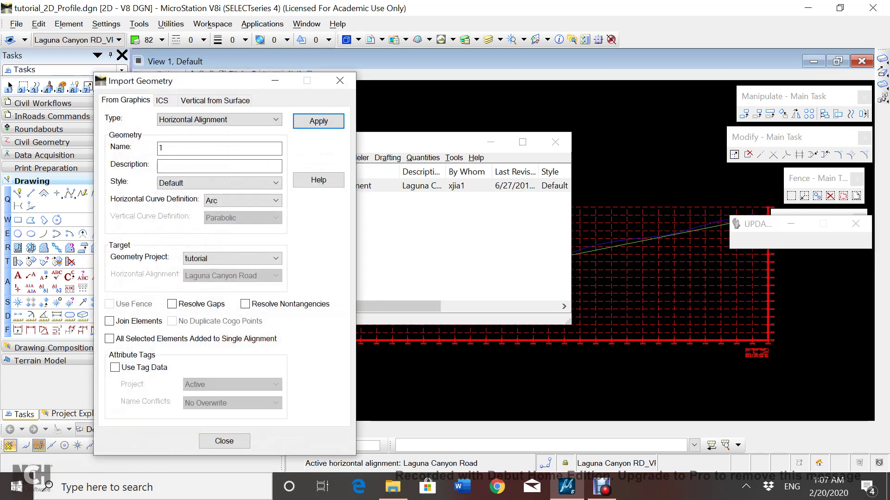
click(188, 120)
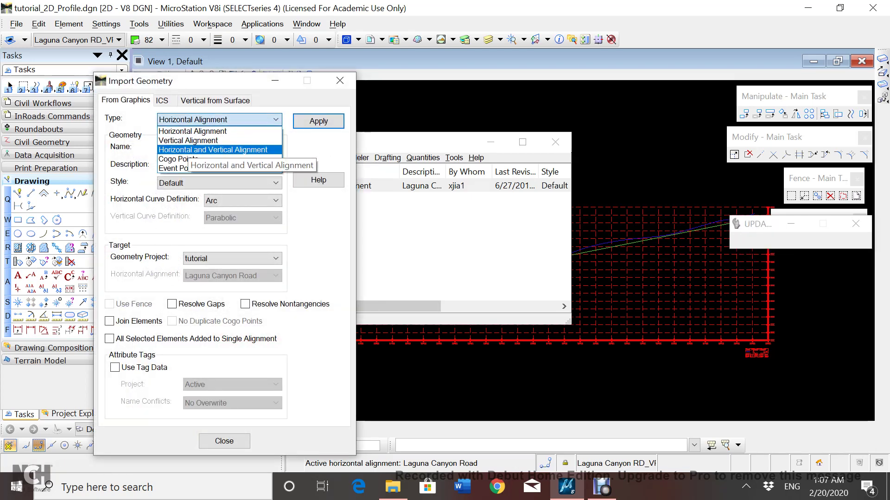
click(187, 141)
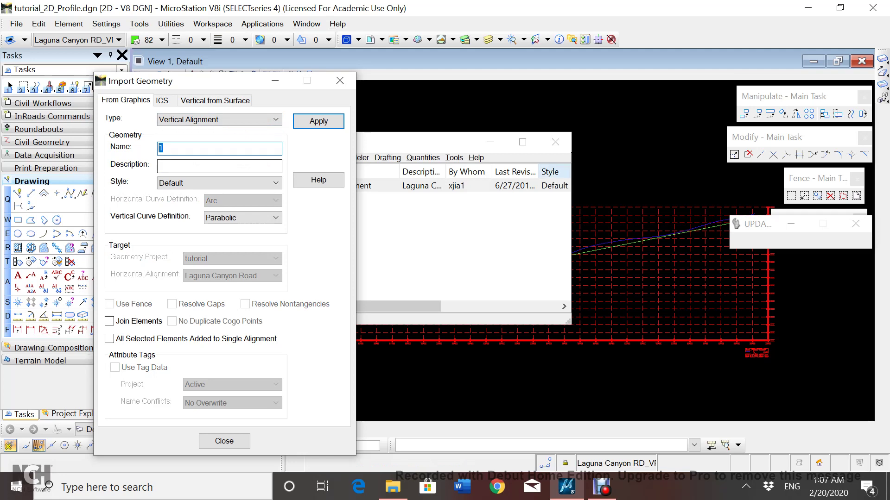
text(Laguna Canyon Rd)
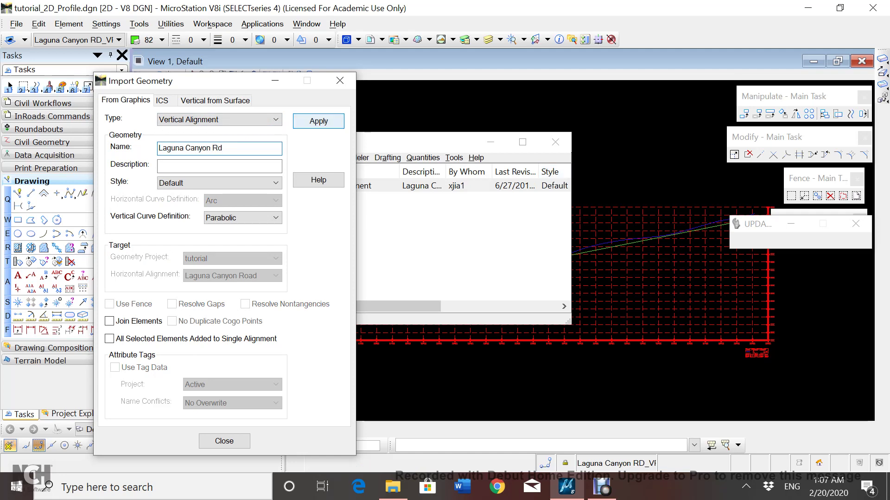
Import the sloped green line on the profile as the vertical alignment and finish the geometry import
click(319, 121)
click(654, 230)
scroll(643, 319, down, 5)
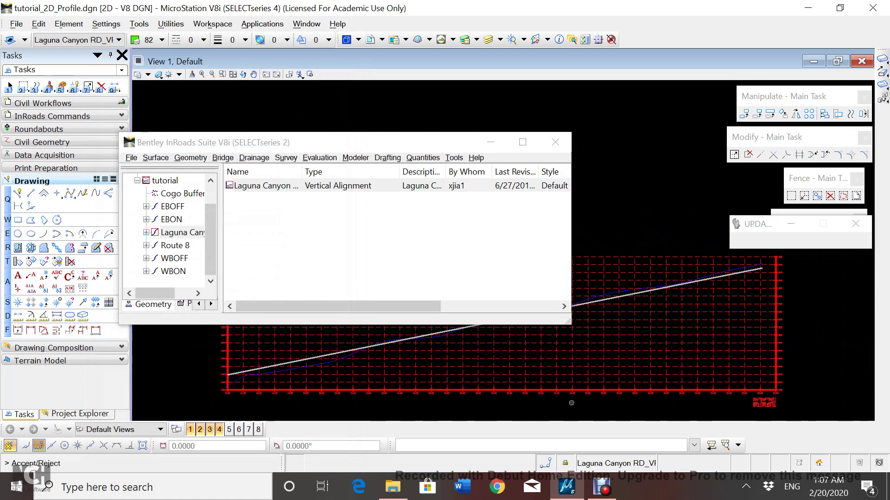
click(565, 410)
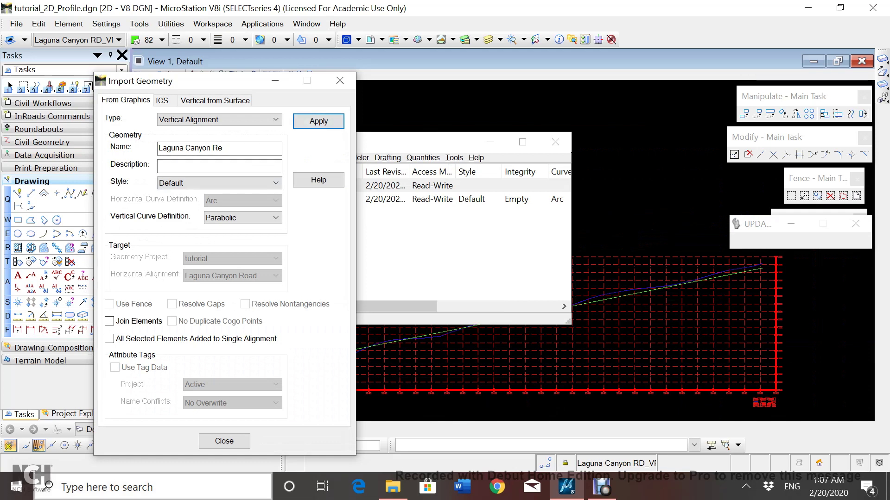
click(224, 440)
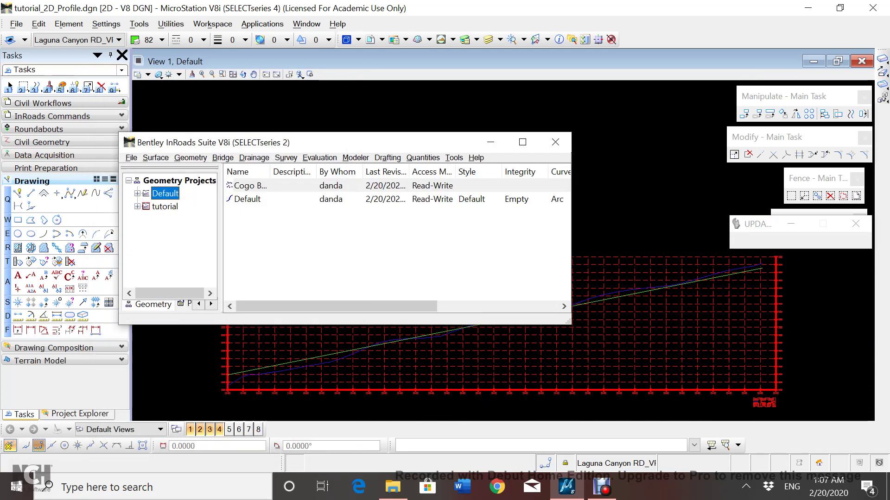
Check the vertical alignments stored under Laguna Canyon Road in the tutorial project and set that horizontal alignment active again
click(137, 206)
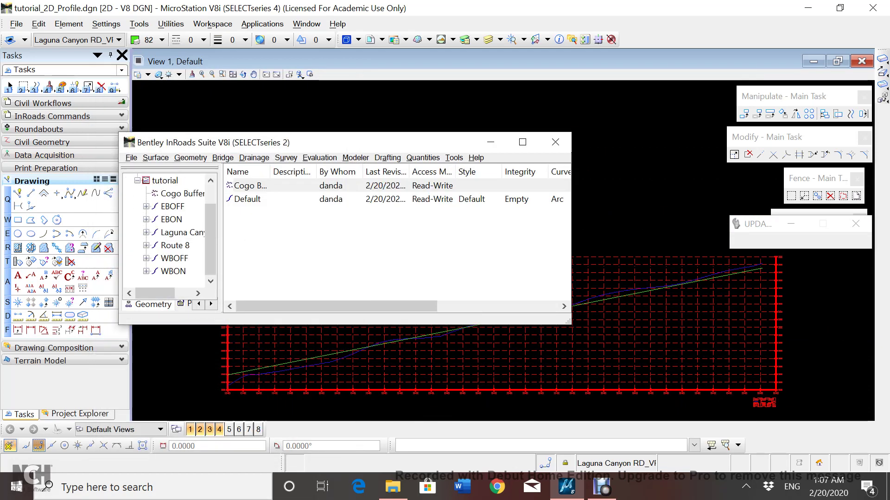
click(146, 233)
drag(157, 293, 159, 293)
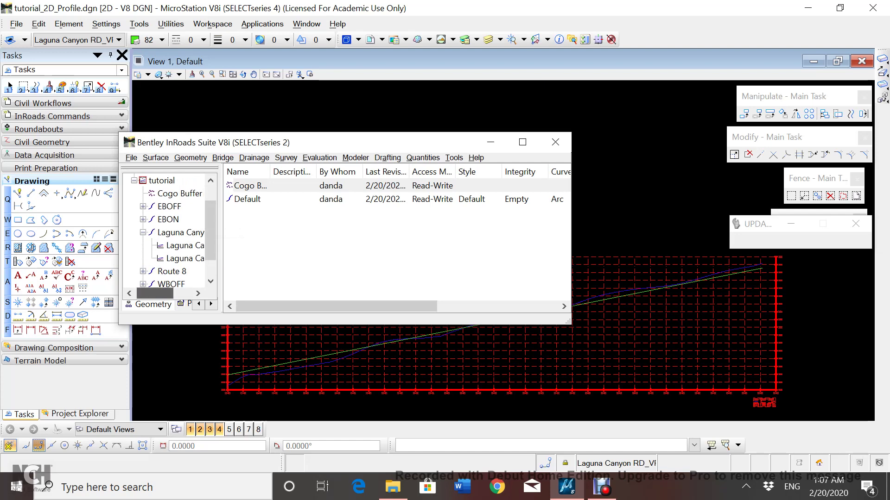
click(185, 246)
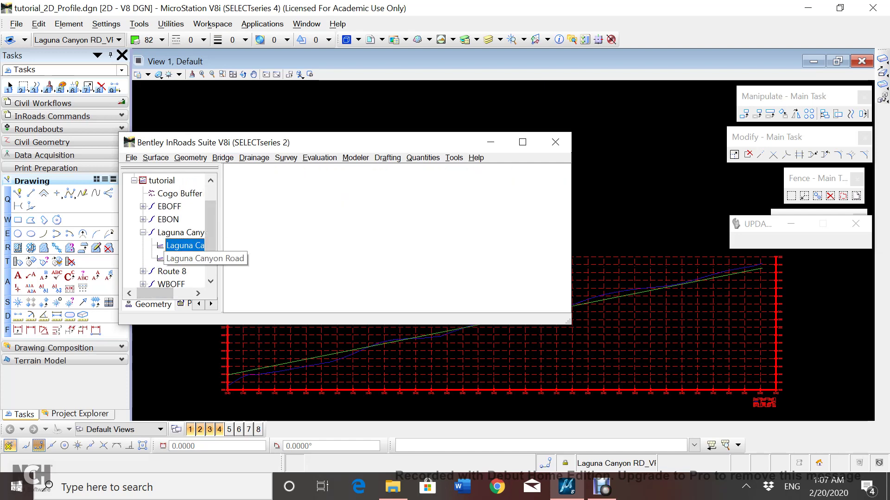
click(180, 233)
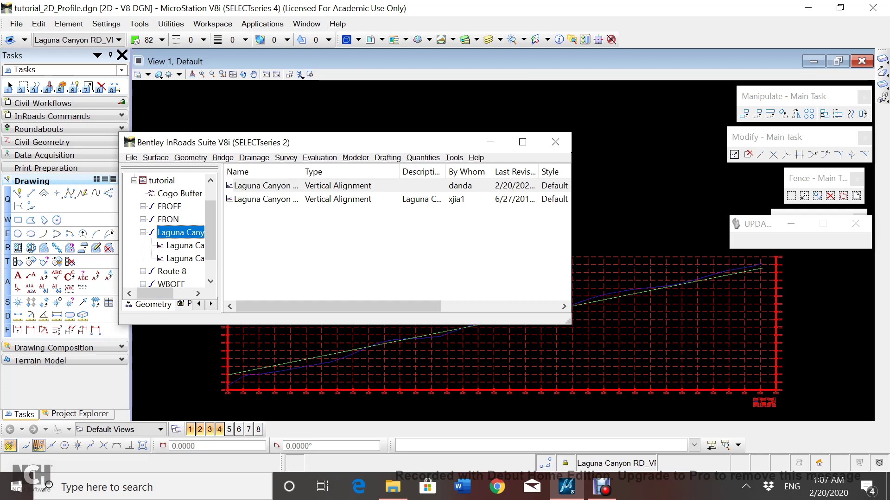
right_click(181, 232)
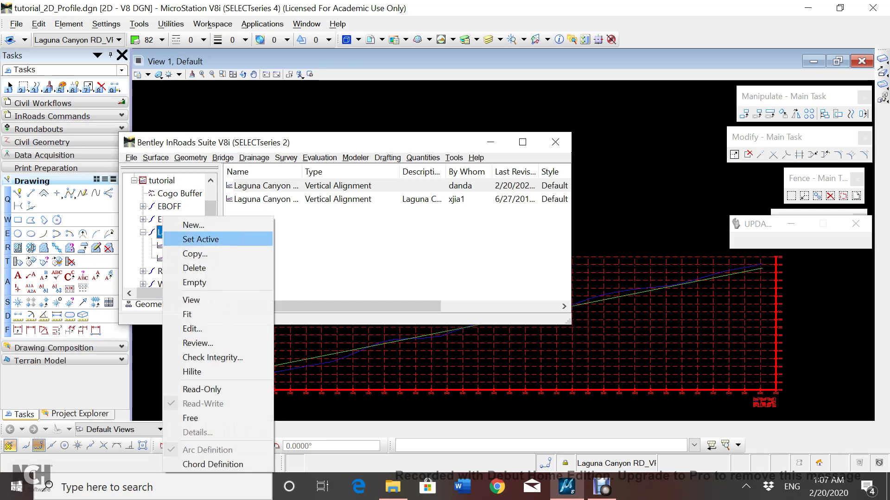
click(199, 236)
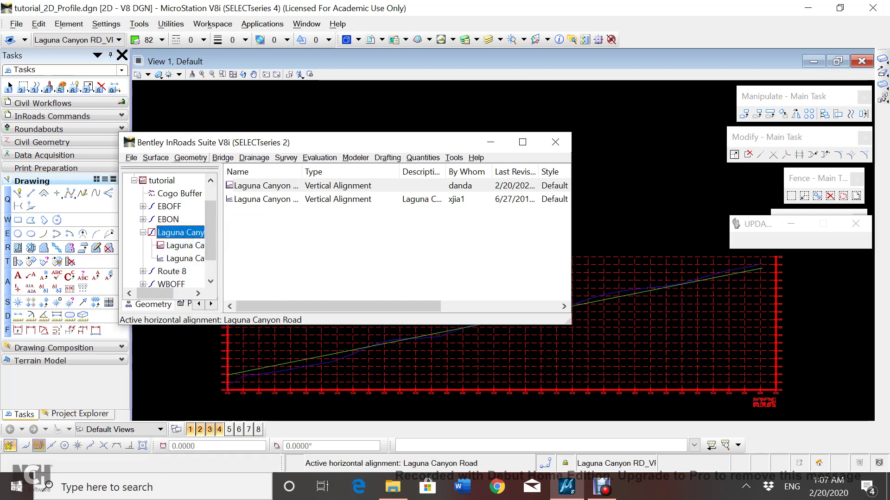
Open the vertical annotation settings for Laguna Canyon Rd and set the tangent grade format to 50%
click(190, 158)
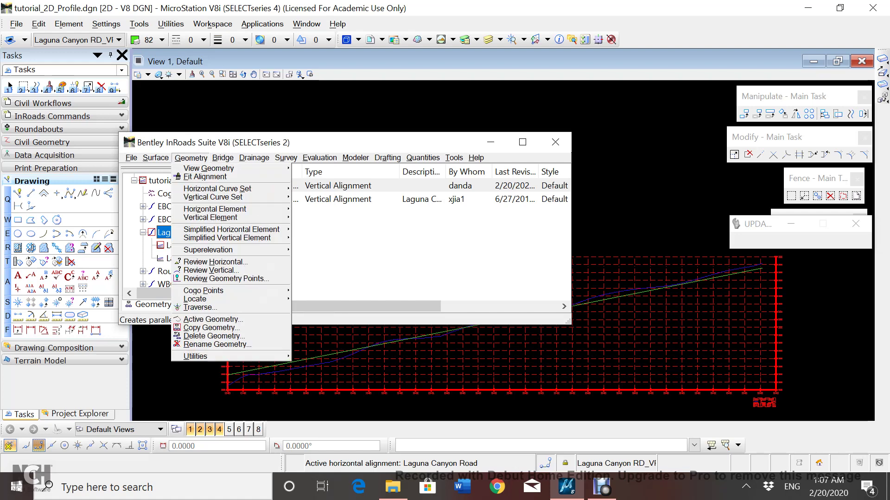
mouse_move(209, 168)
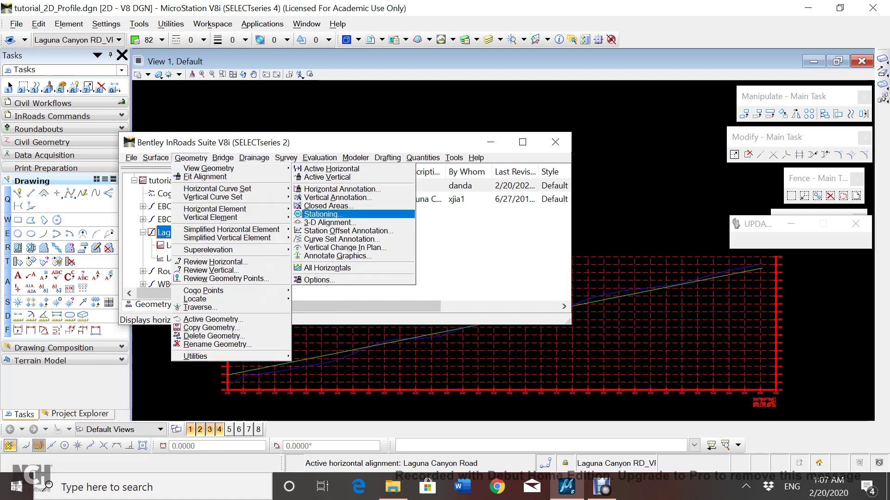
key(Up)
key(Up)
key(Up)
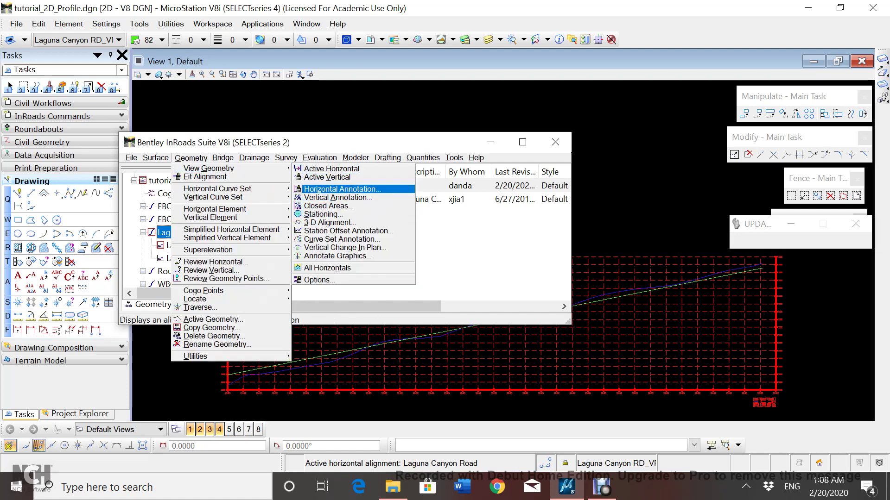
key(Return)
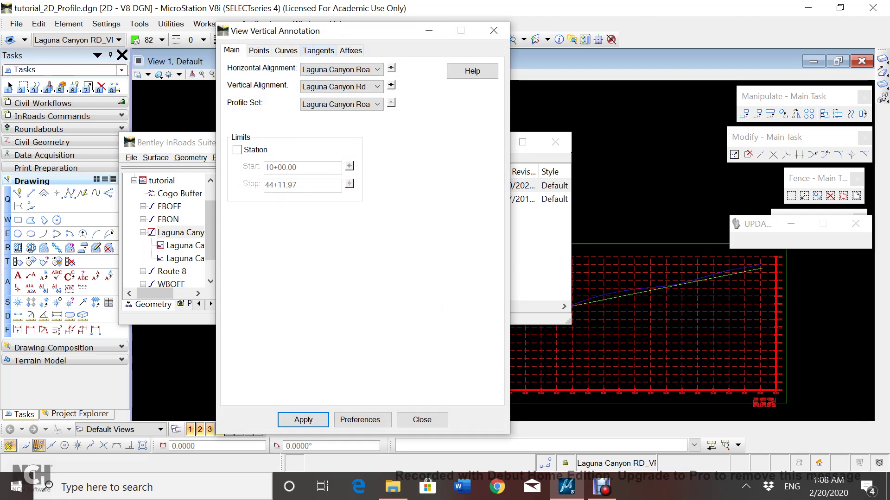
click(319, 50)
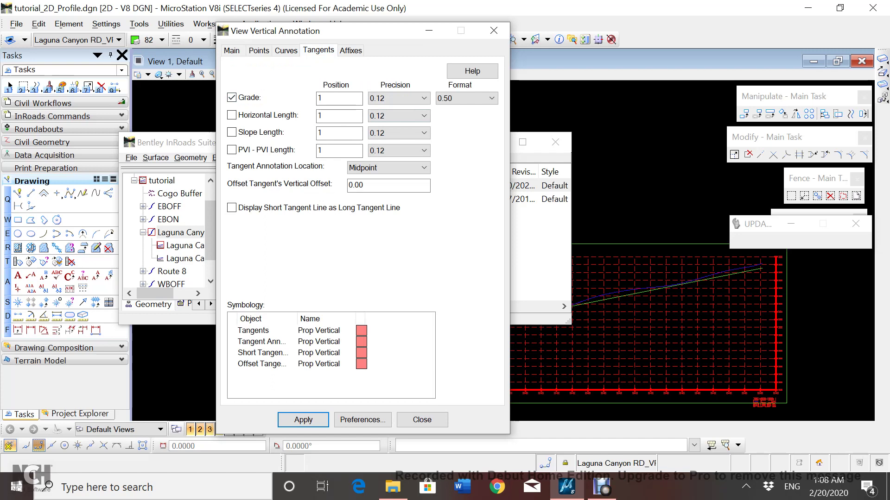
click(468, 98)
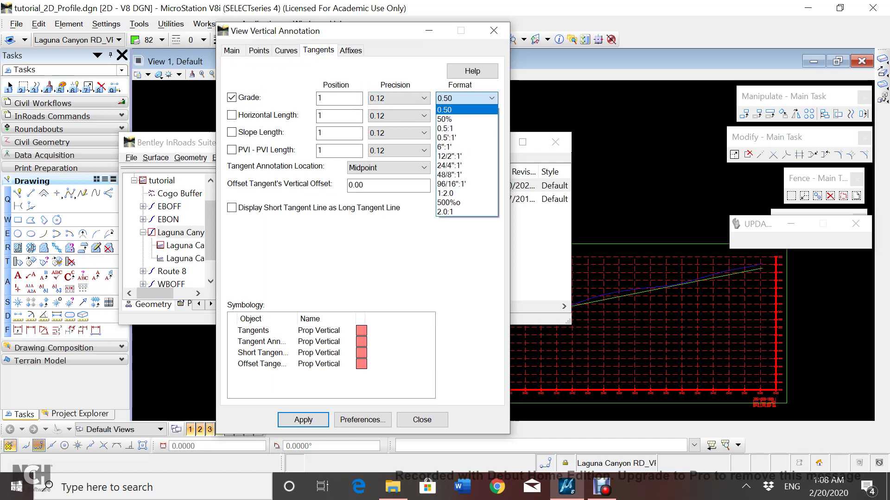
key(Return)
Apply the vertical annotation to the Laguna Canyon Road profile, then close the settings and minimize the InRoads window
key(shift+Tab)
key(Tab)
key(Tab)
key(Tab)
key(Tab)
key(Tab)
key(Tab)
key(Tab)
key(Tab)
key(Tab)
key(Tab)
key(Tab)
key(Tab)
key(Tab)
key(Tab)
key(Tab)
key(Return)
click(422, 421)
click(489, 142)
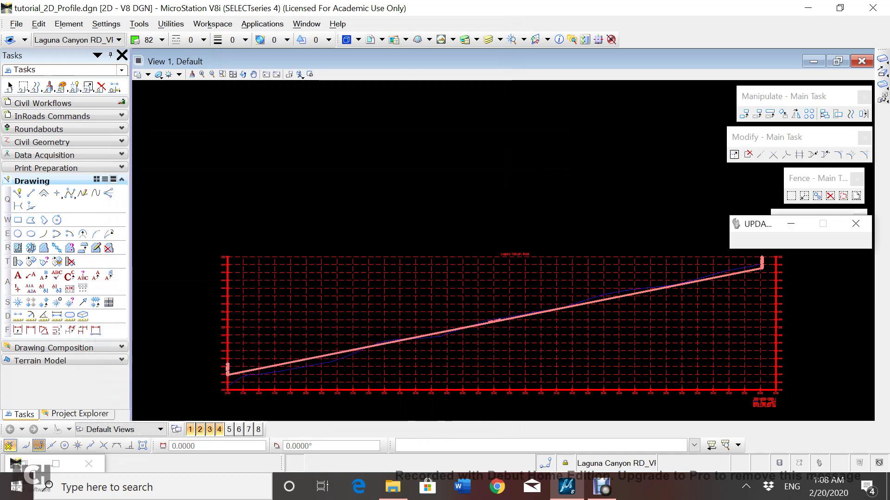
Examine the PVI station and elevation labels at both ends of the grade line and the grade label at its midpoint
scroll(219, 371, up, 5)
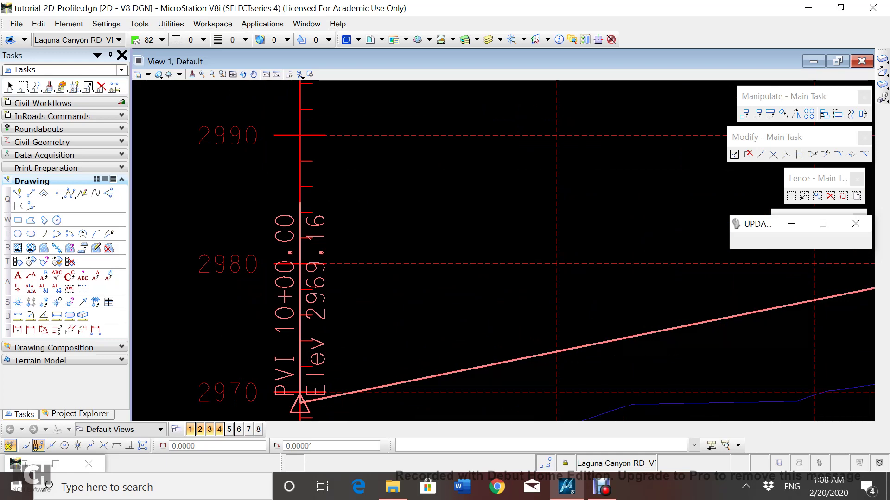
scroll(461, 322, down, 3)
scroll(817, 304, down, 2)
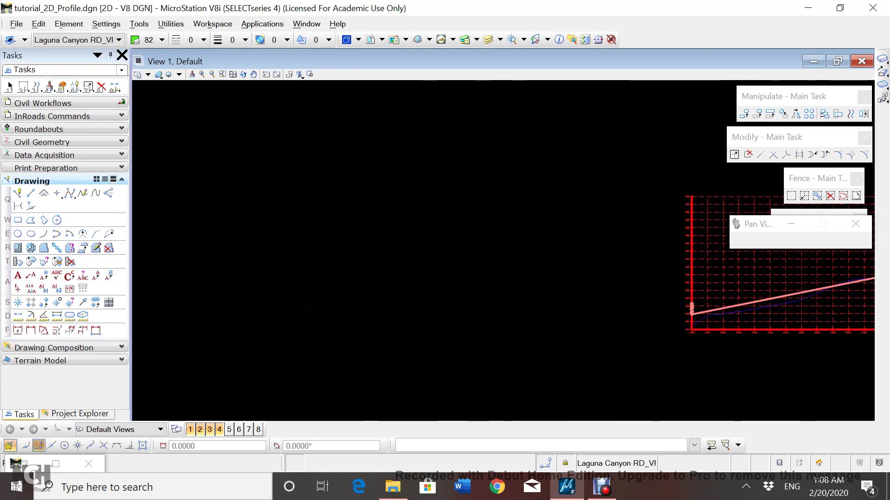
middle_drag(817, 303, 302, 343)
scroll(719, 266, up, 3)
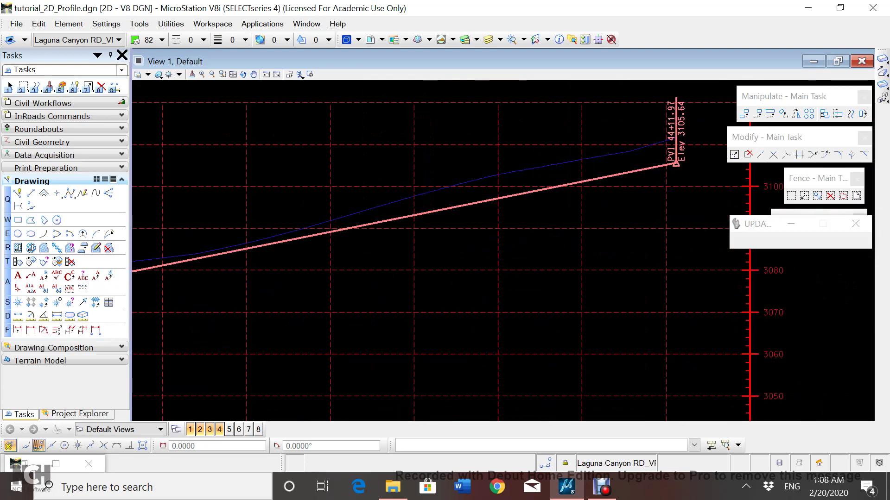
scroll(688, 150, up, 2)
middle_drag(688, 150, 510, 285)
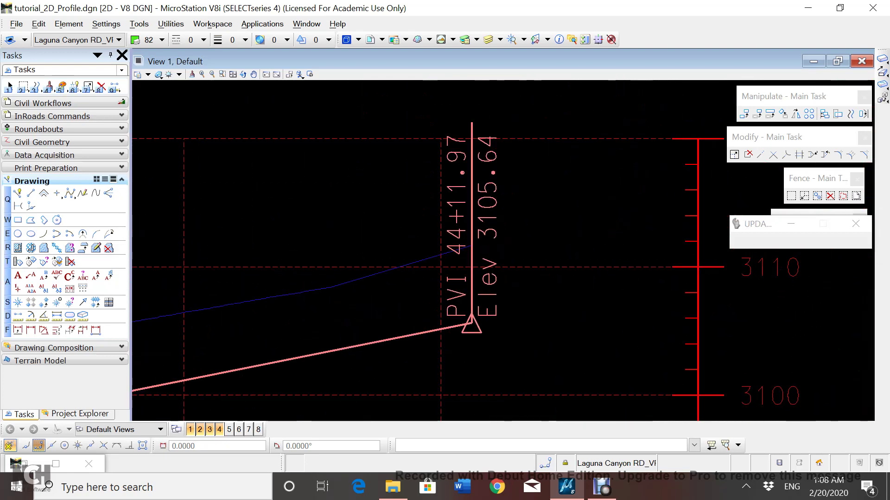
scroll(491, 218, down, 5)
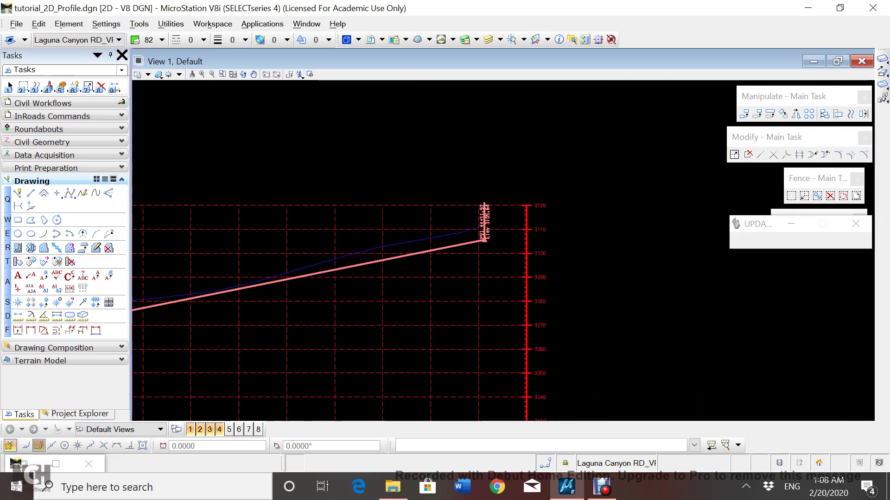
middle_drag(260, 313, 508, 288)
scroll(336, 320, up, 3)
scroll(441, 330, up, 1)
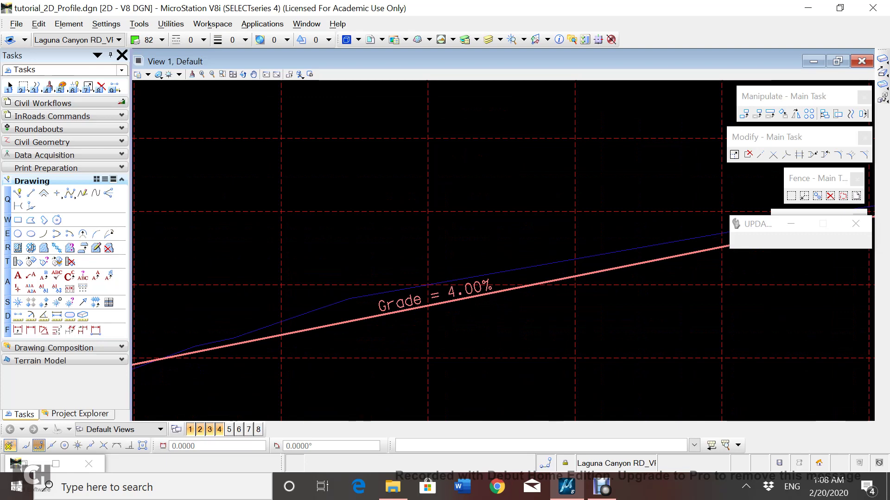
scroll(519, 282, down, 5)
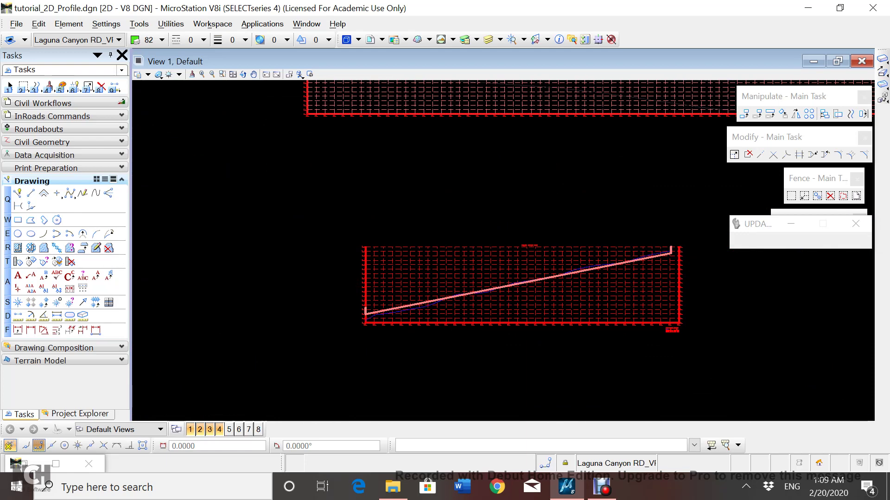
middle_drag(613, 167, 469, 329)
scroll(470, 329, down, 3)
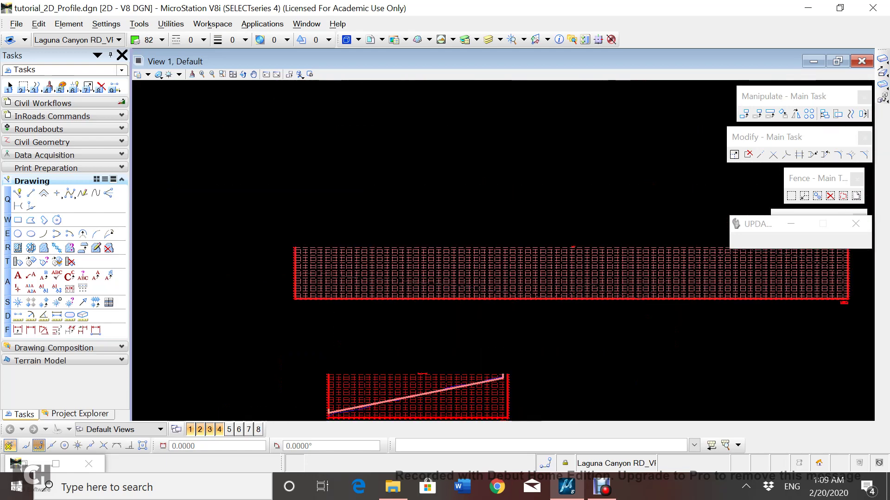